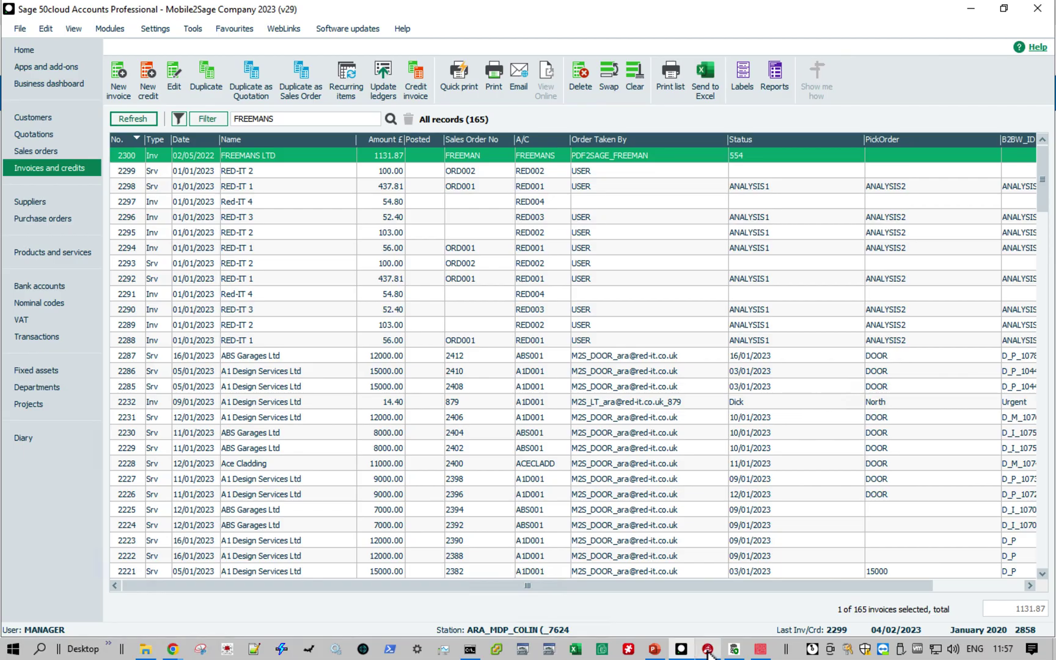
Step: Bring up the RedIT Sage Report Generator window over Sage 50
click(708, 649)
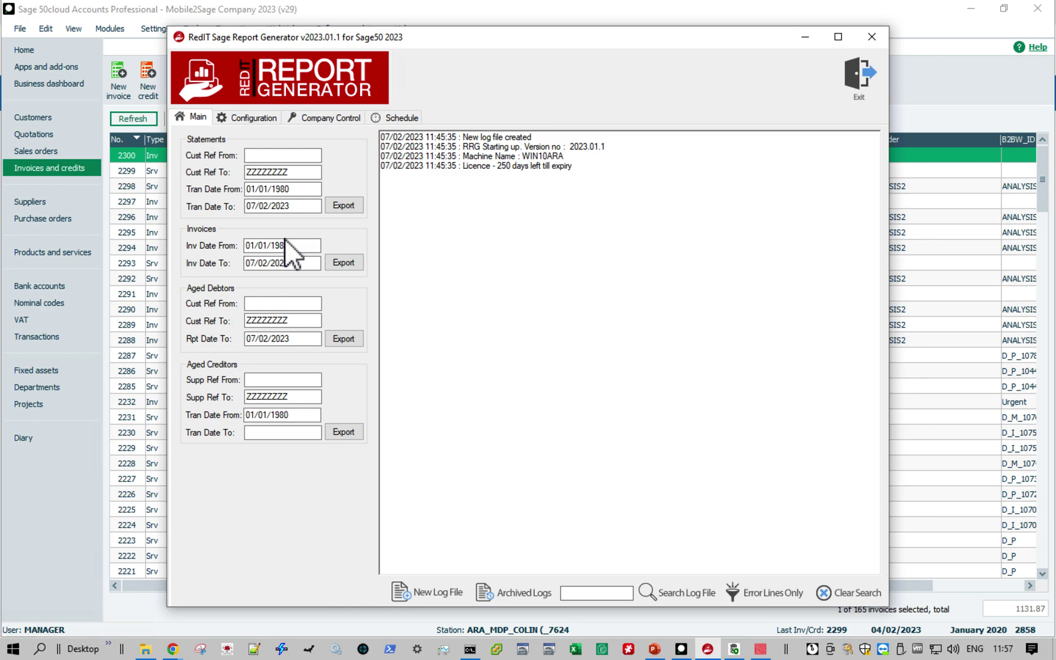
Step: Review the Report Generator configuration, then show the scheduled jobs Test 1 to Test 6
click(255, 116)
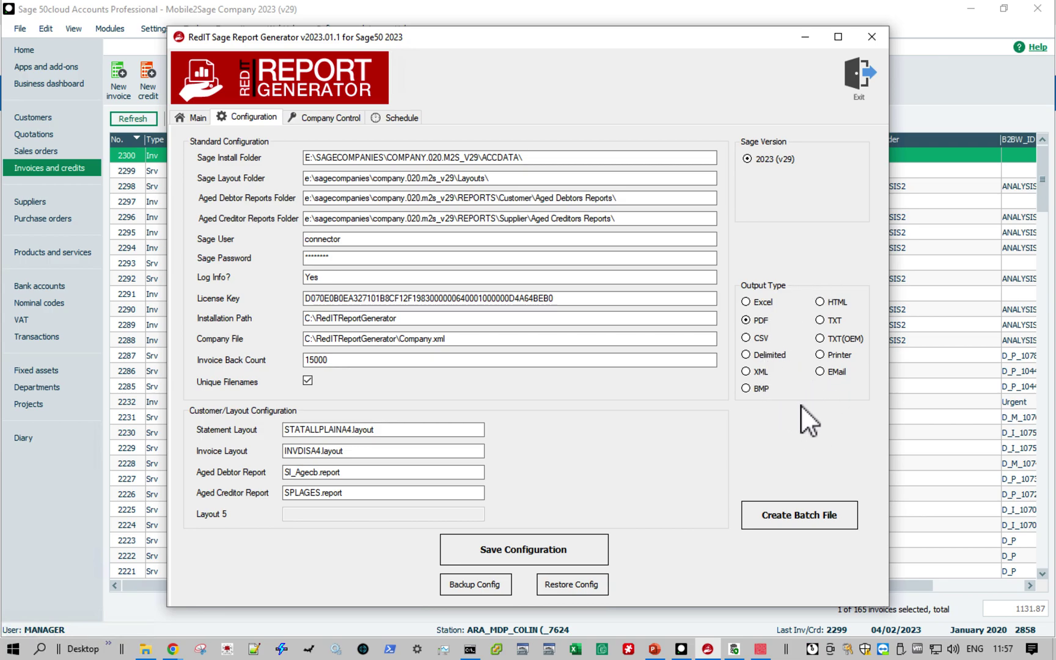
click(402, 117)
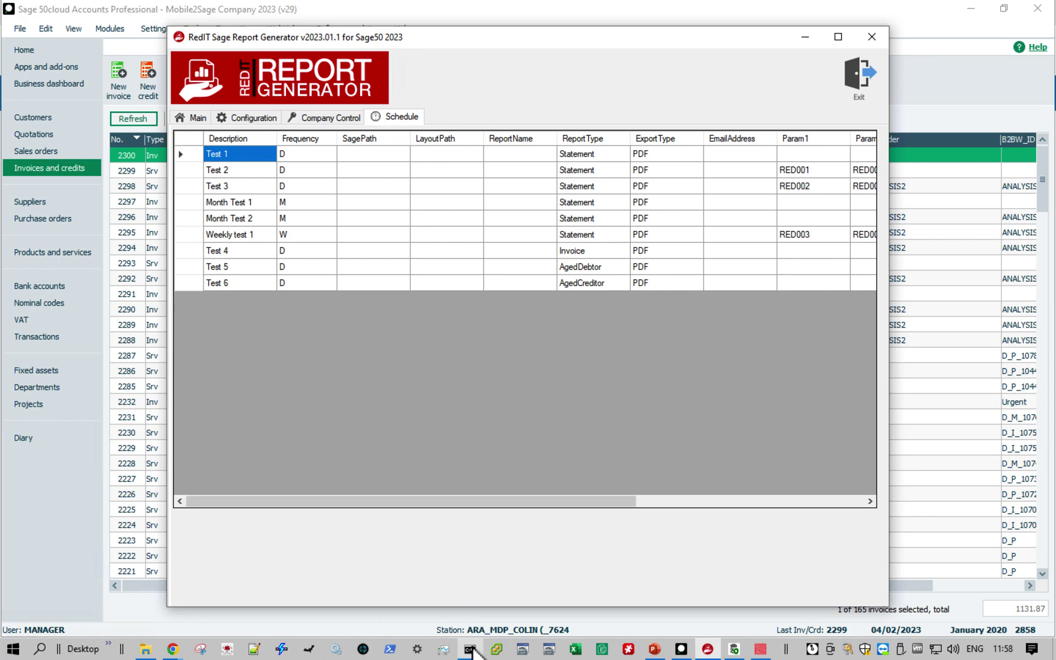
Step: Scroll through the batch's per-format export commands, then show the C:\RedITReportGenerator\Exports folder
mouse_move(472, 651)
click(472, 587)
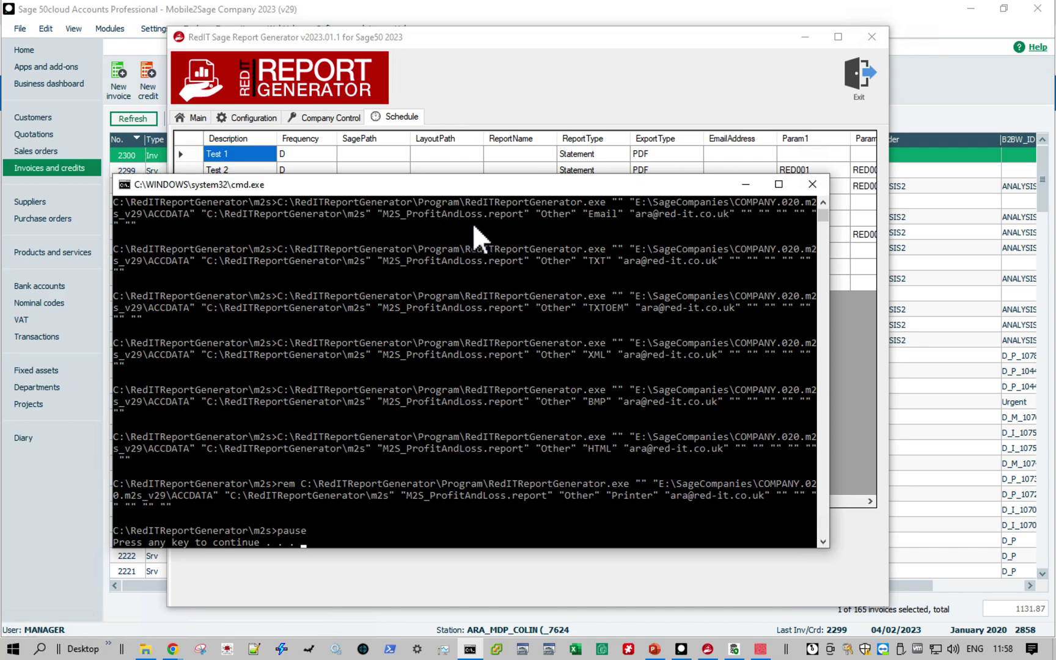
click(822, 310)
drag(820, 215, 822, 207)
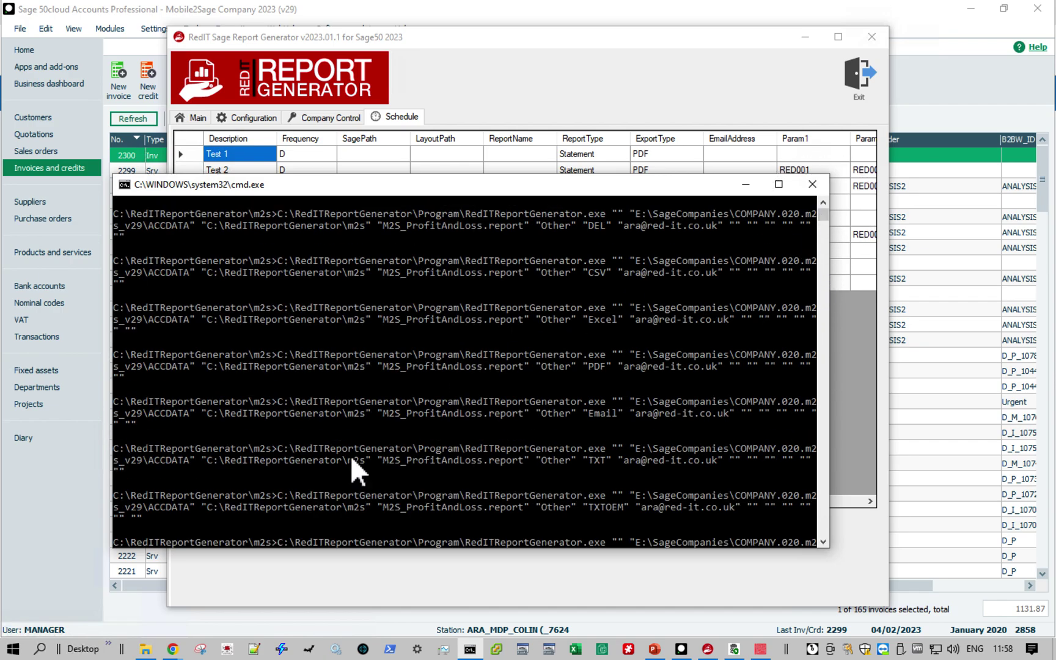
click(145, 648)
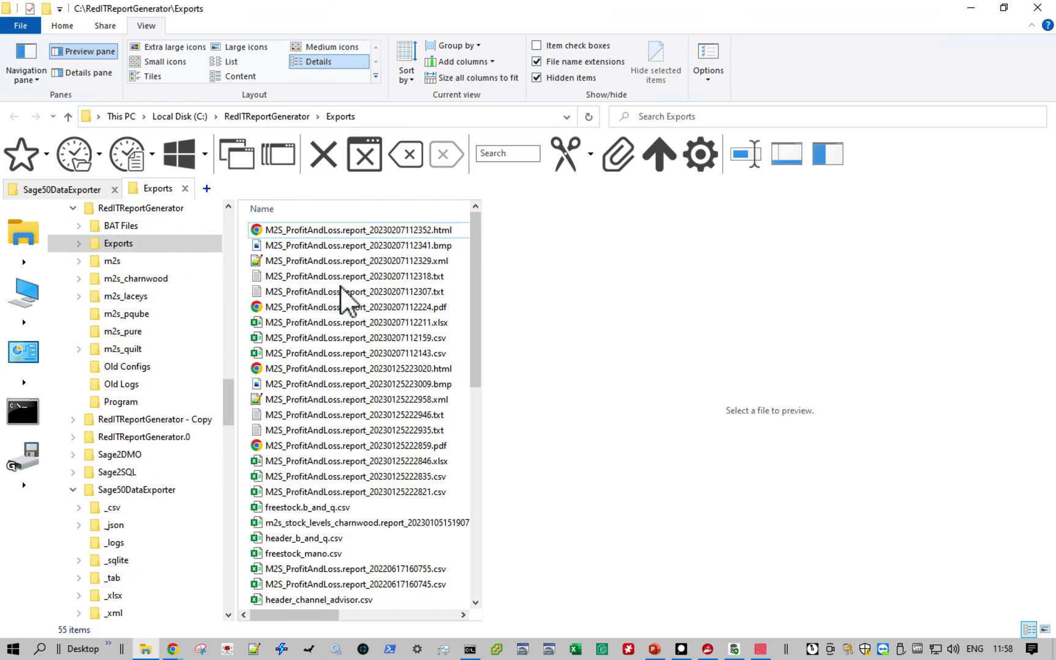
Step: Preview the exported HTML, BMP, XML and text P&L reports, then bring up the M2S: P&L Report email
click(330, 231)
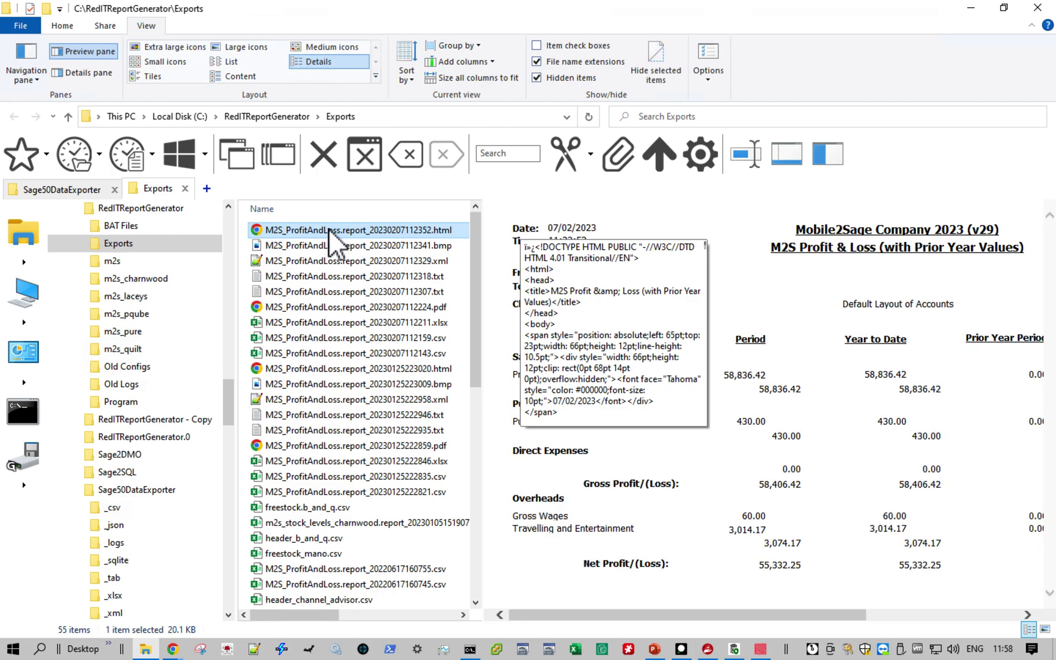
click(316, 247)
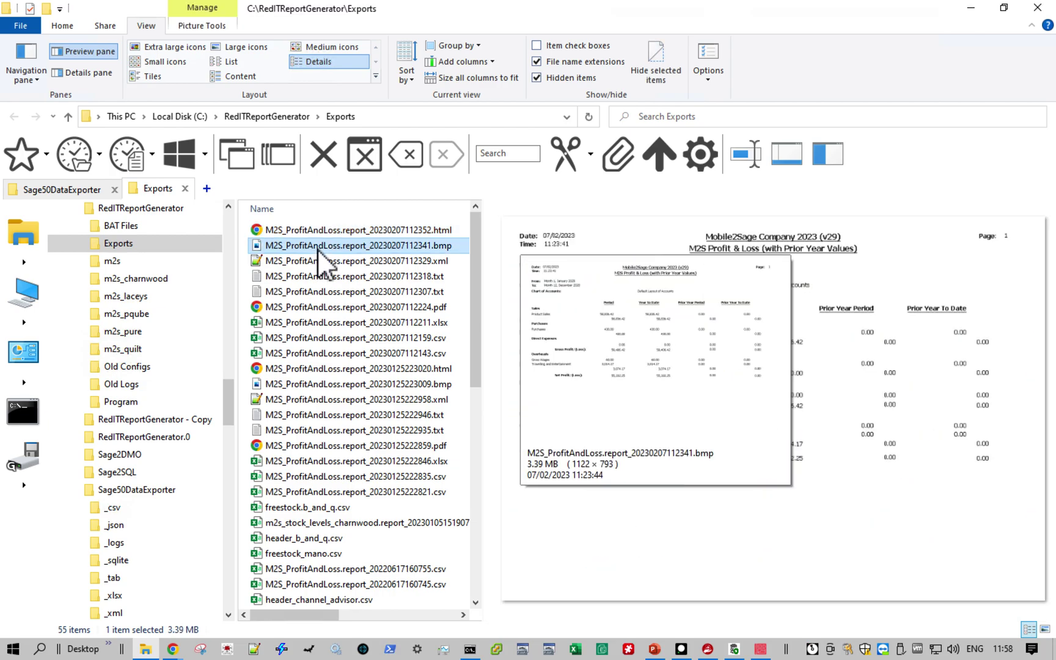
click(314, 261)
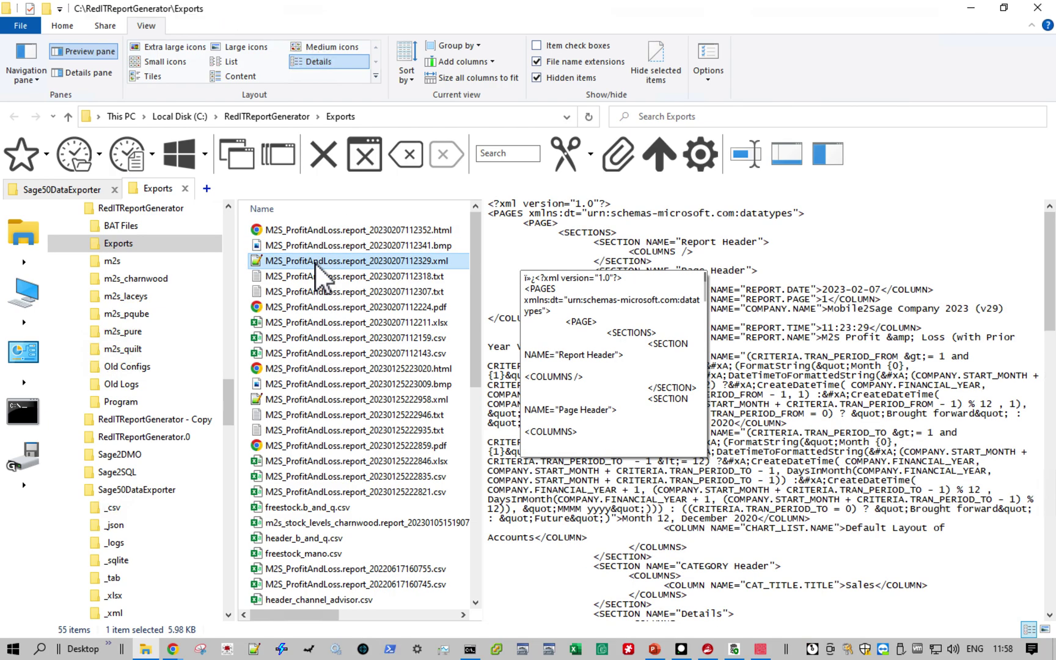
click(317, 276)
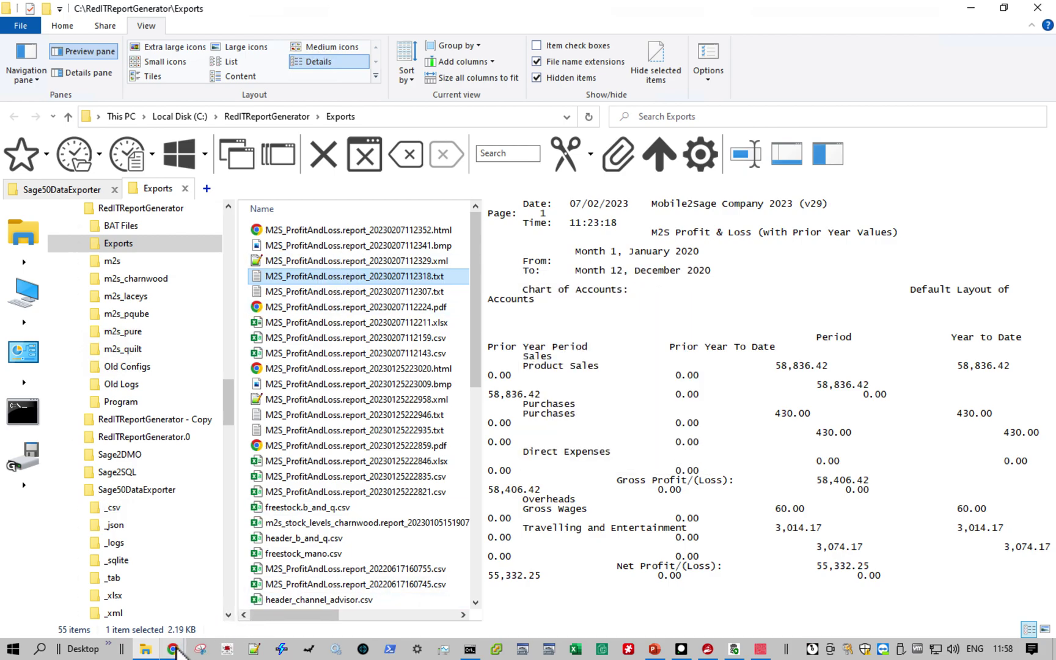
mouse_move(174, 649)
click(230, 610)
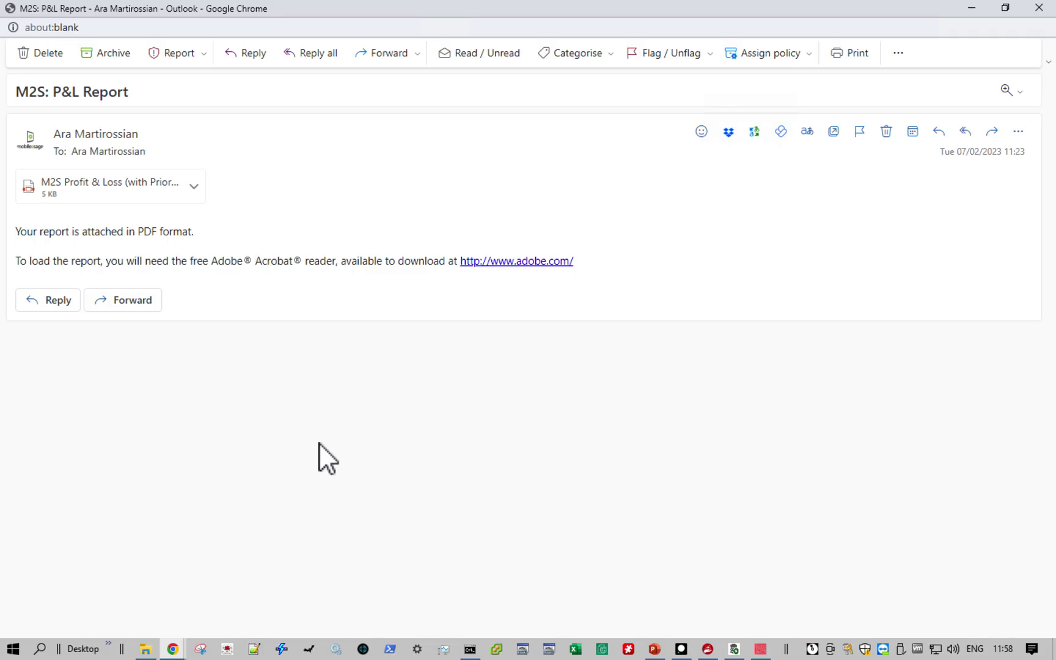
Step: Show the options for the emailed Profit & Loss PDF attachment
click(199, 193)
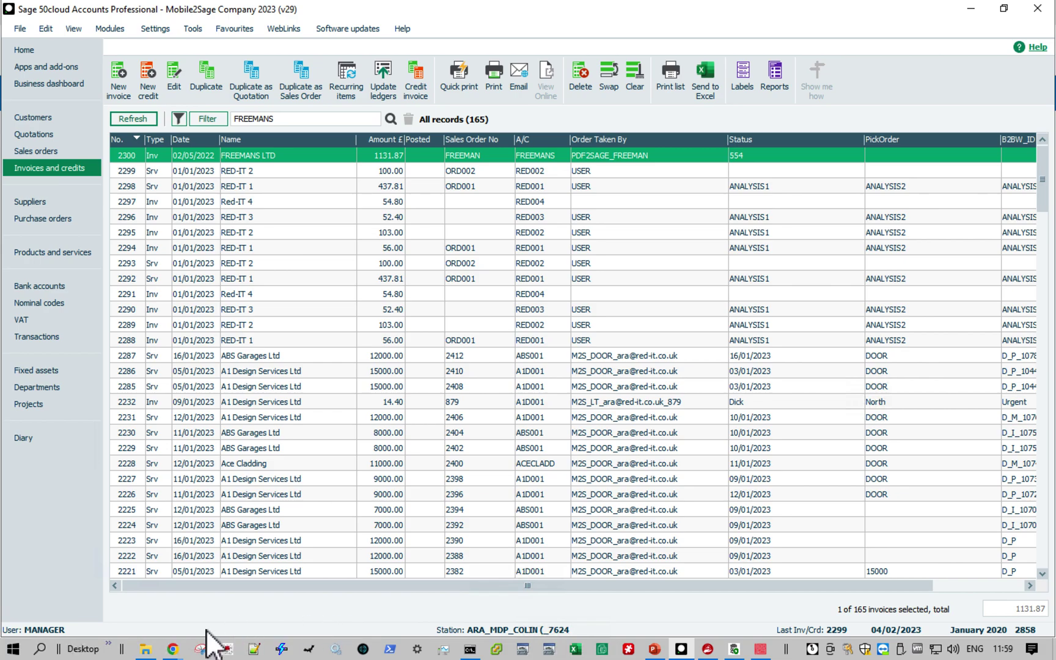
Step: Run RunSage50DataExporter_all_m2s_csv.bat, exporting 33 data sets to CSV, then minimise its console
click(146, 649)
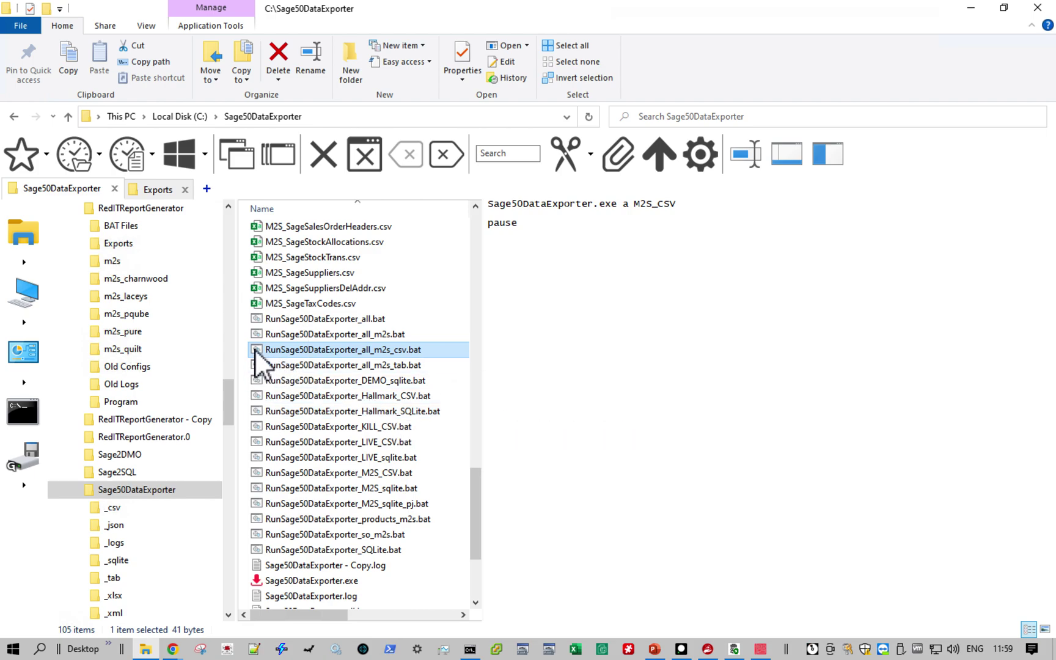
click(498, 46)
drag(486, 76, 521, 231)
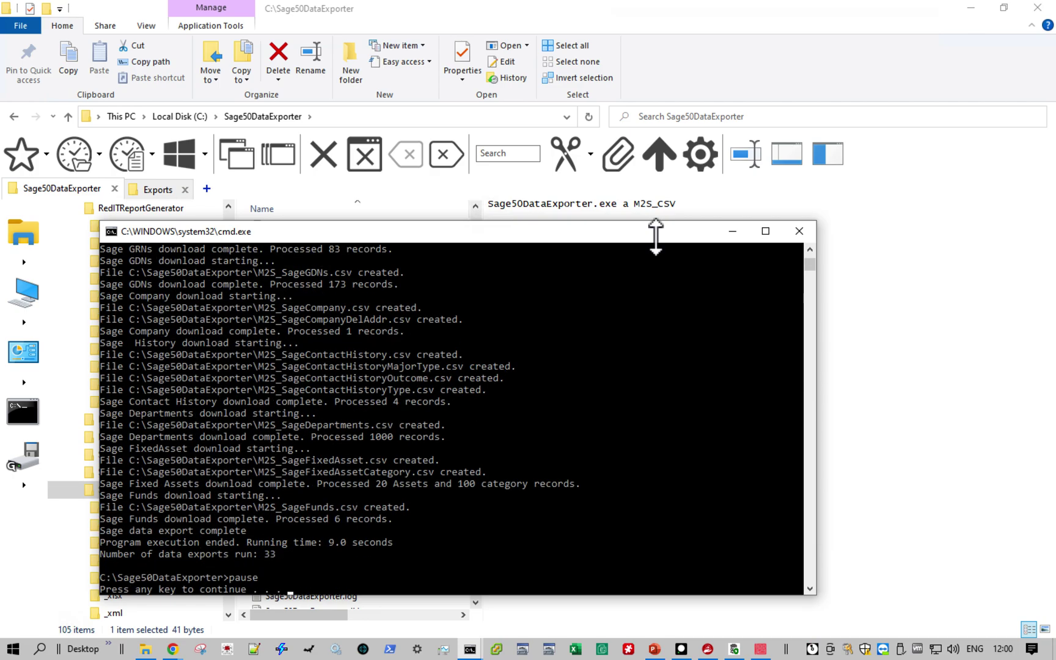
click(732, 231)
Step: Preview the M2S_SageAuditHeaders.csv and M2S_SageAuditSplits.csv exports
click(475, 207)
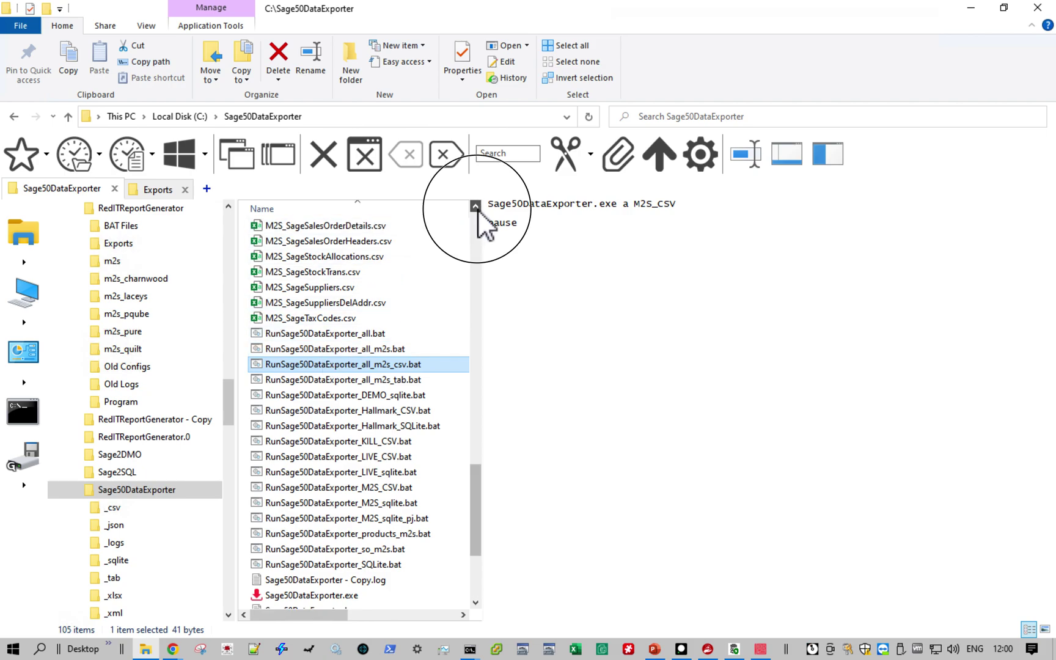
click(475, 207)
click(475, 207)
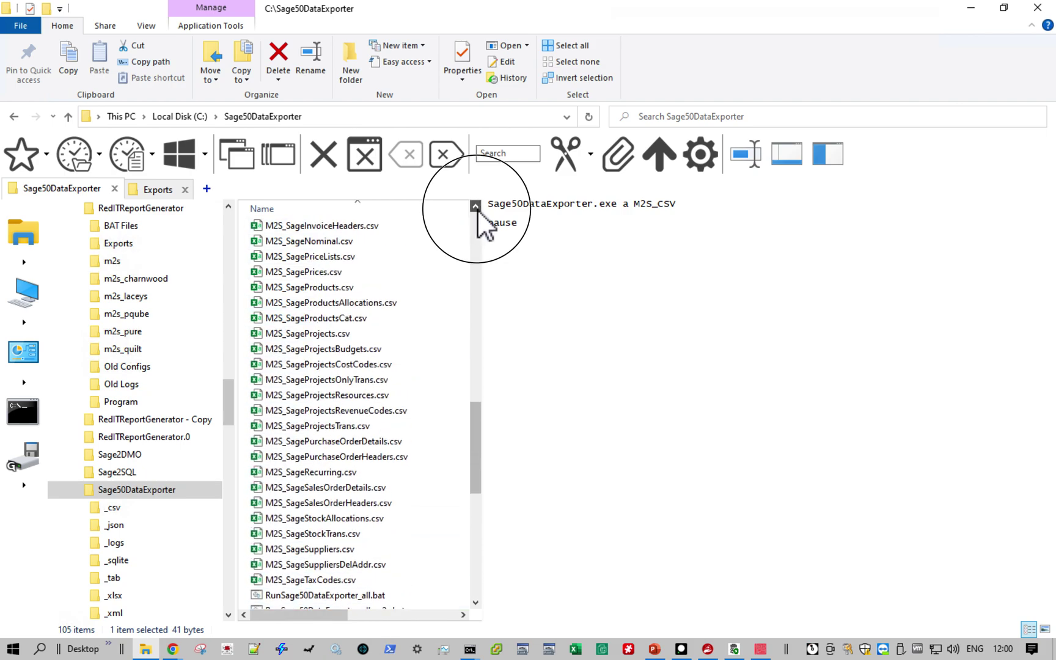
click(476, 208)
click(476, 207)
click(476, 207)
click(475, 207)
click(475, 207)
click(476, 207)
click(476, 207)
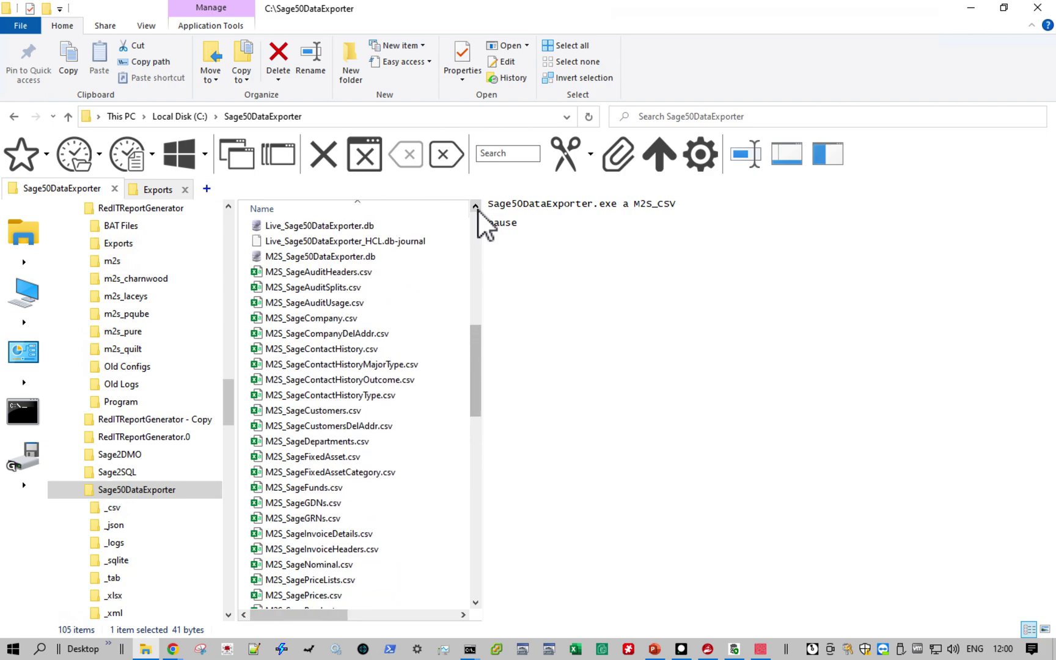
click(340, 275)
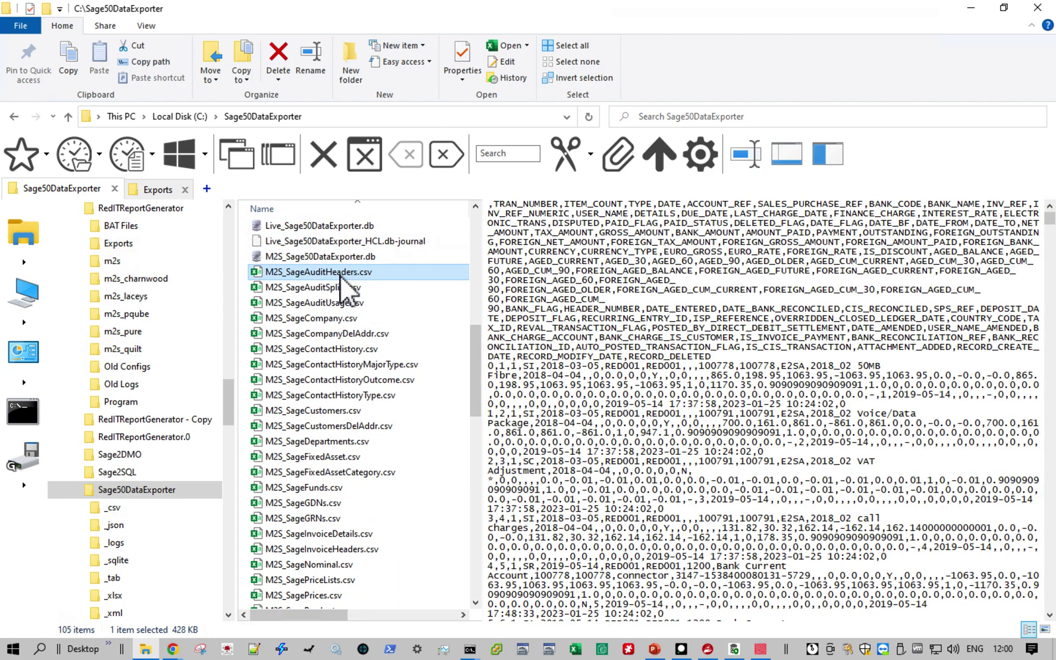
click(324, 288)
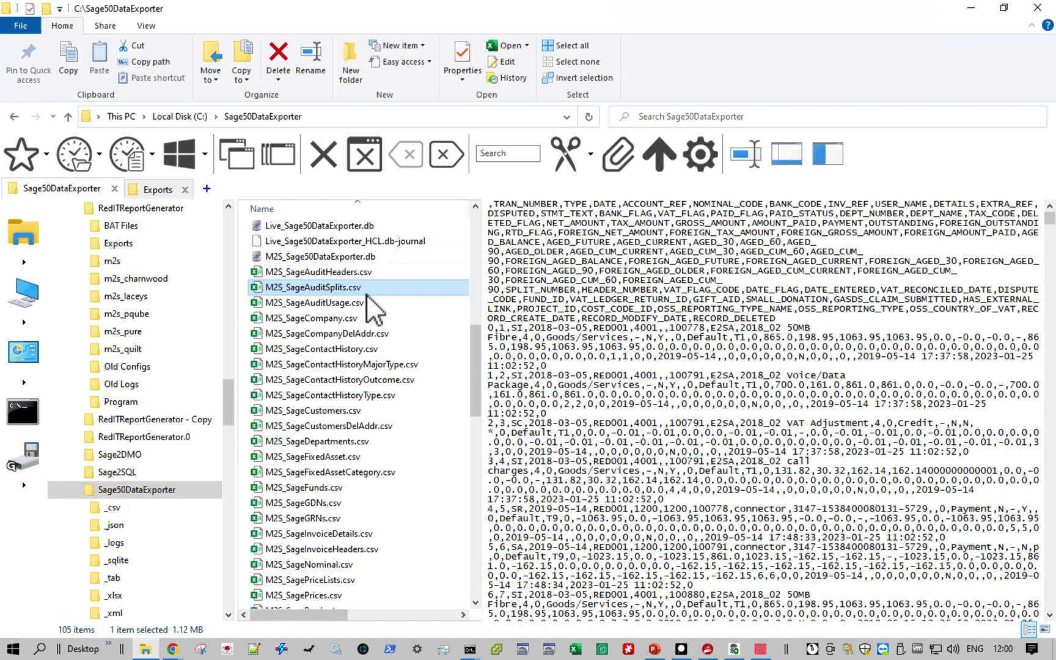
drag(474, 367, 476, 236)
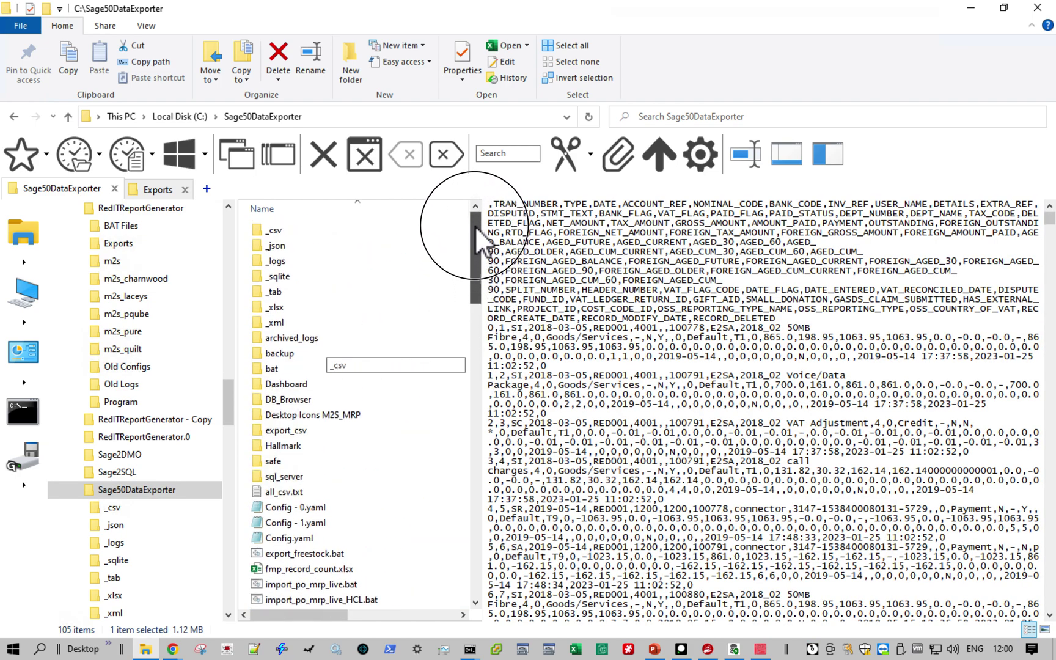
Step: Look inside the _json folder of JSON exports, then return to Sage50DataExporter
click(293, 247)
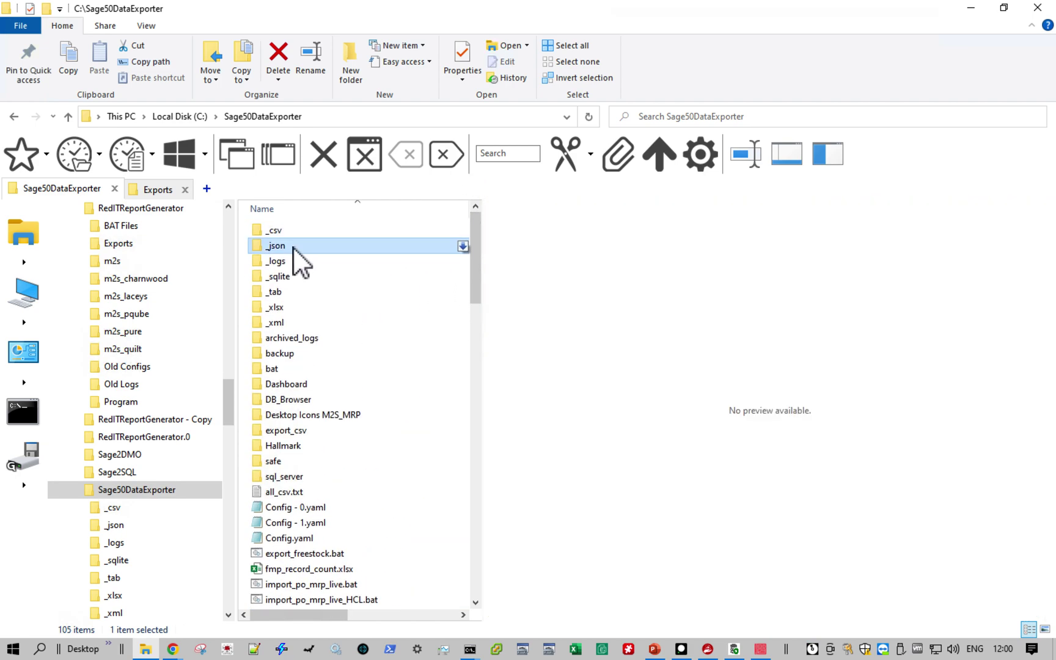
double_click(293, 247)
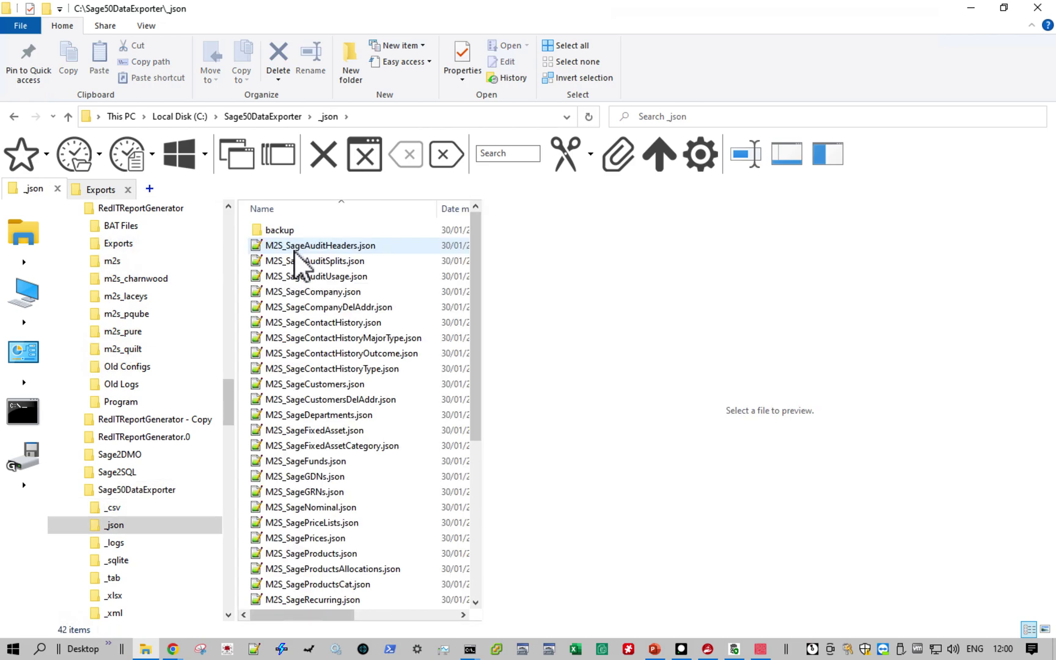
click(278, 116)
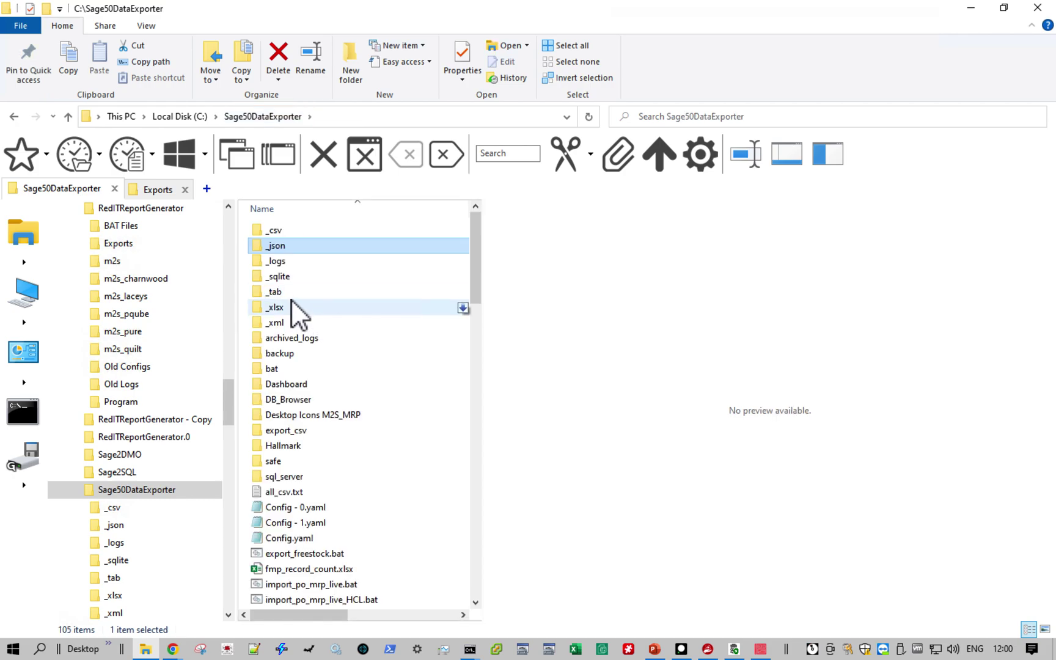
Step: Open the _tab folder, preview M2S_SageAuditHeaders.txt, then minimise File Explorer
click(281, 293)
double_click(281, 293)
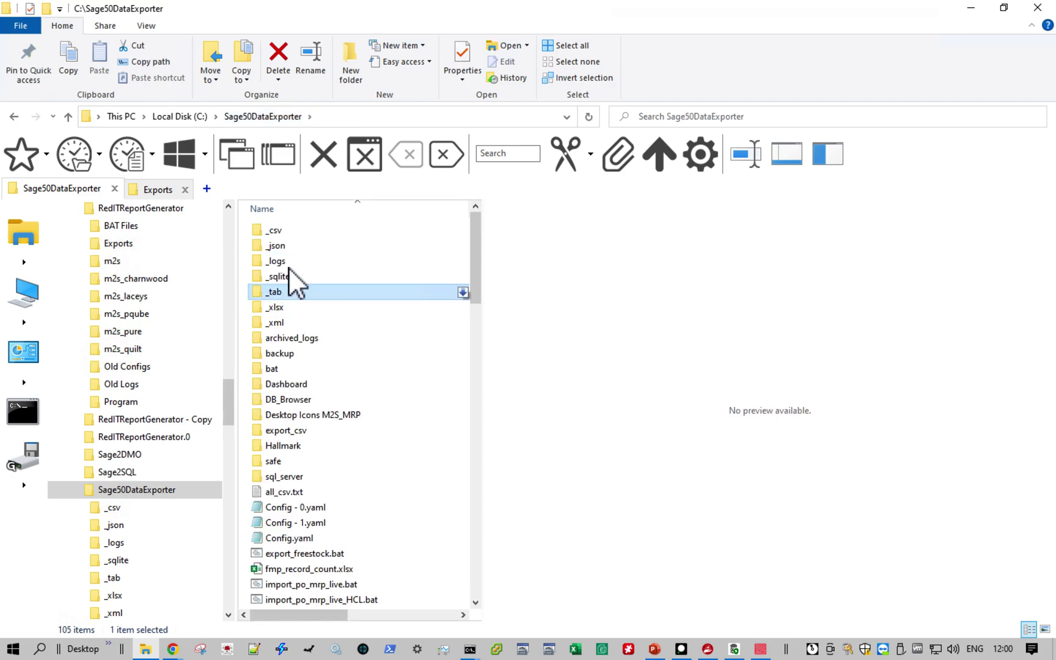
click(287, 245)
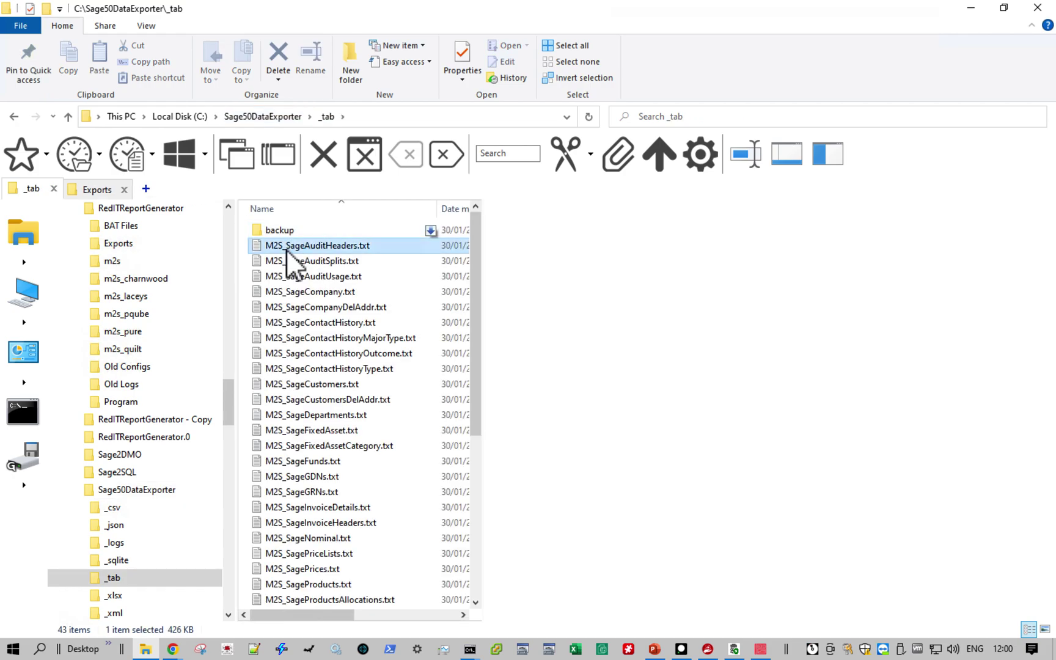
click(290, 118)
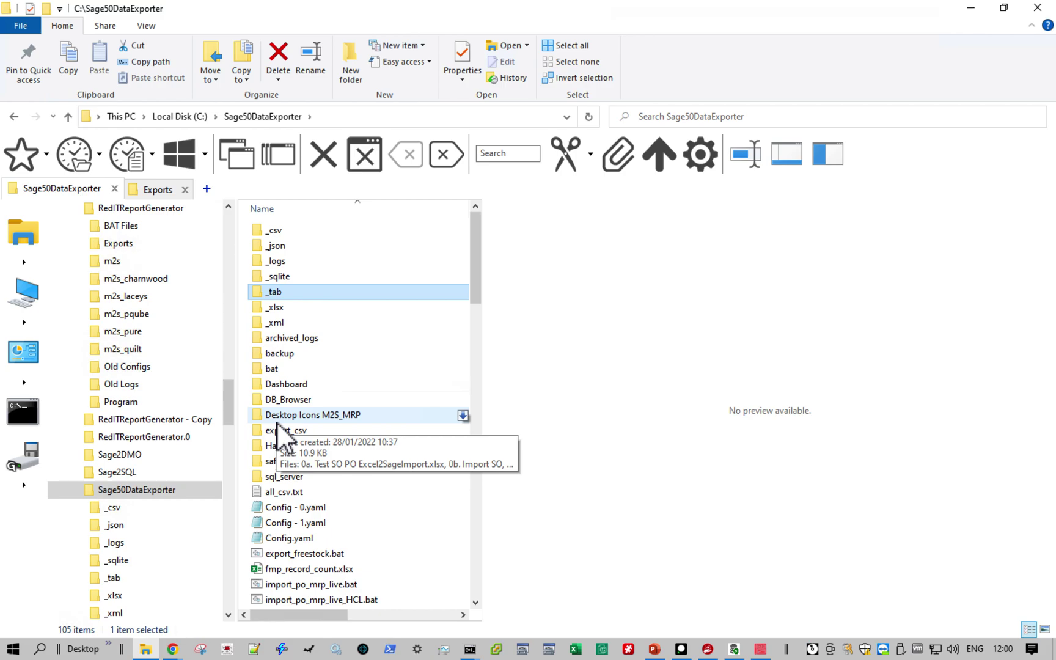
click(968, 9)
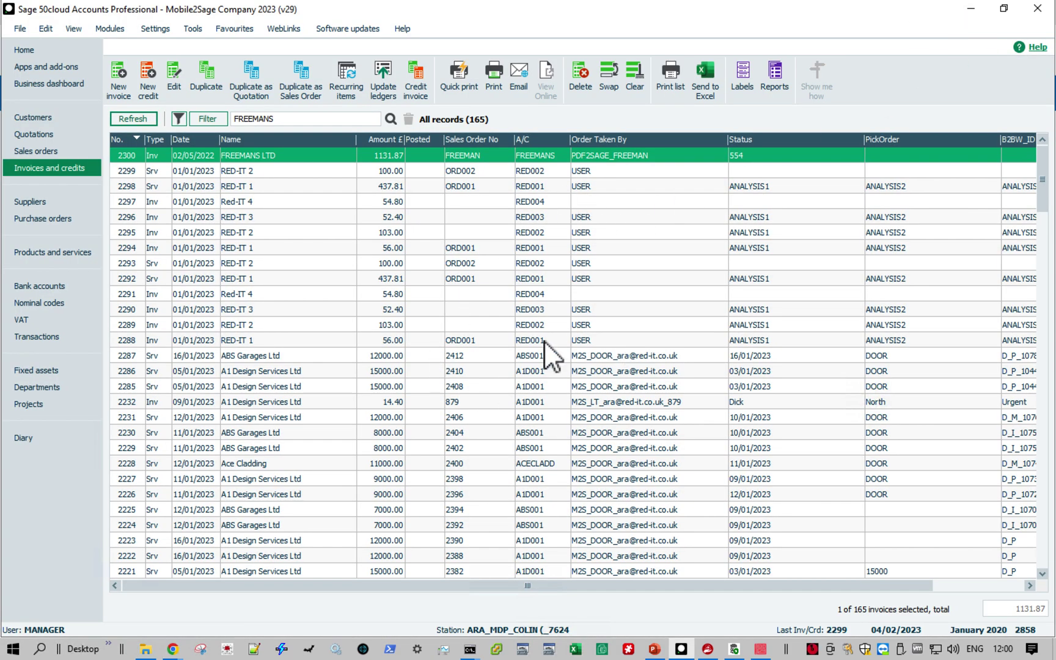
click(734, 648)
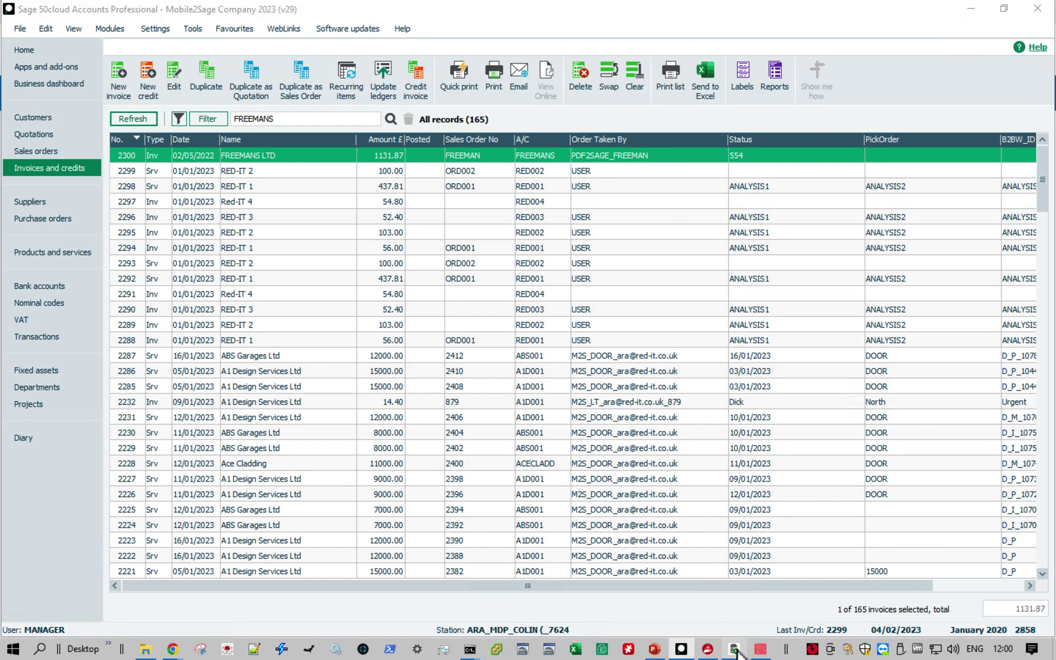
click(194, 77)
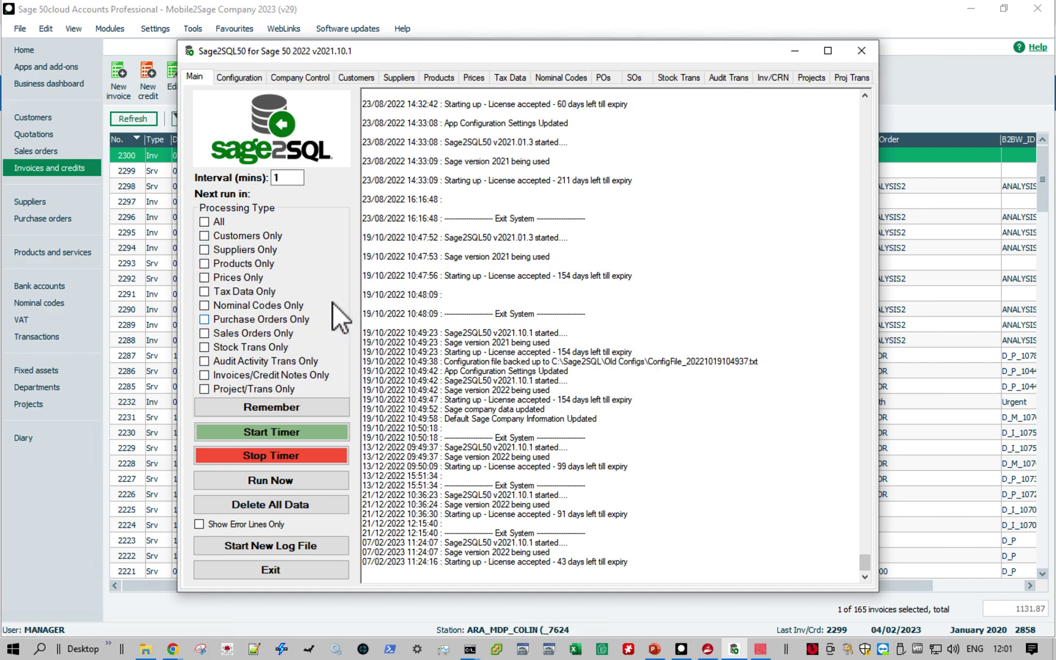
click(360, 81)
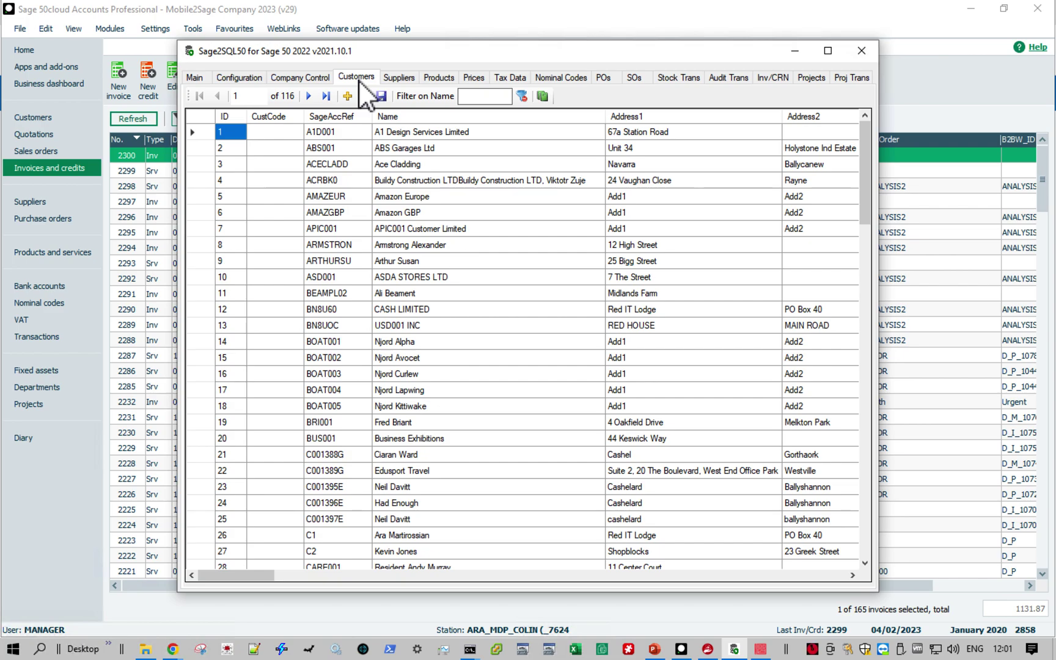
click(792, 52)
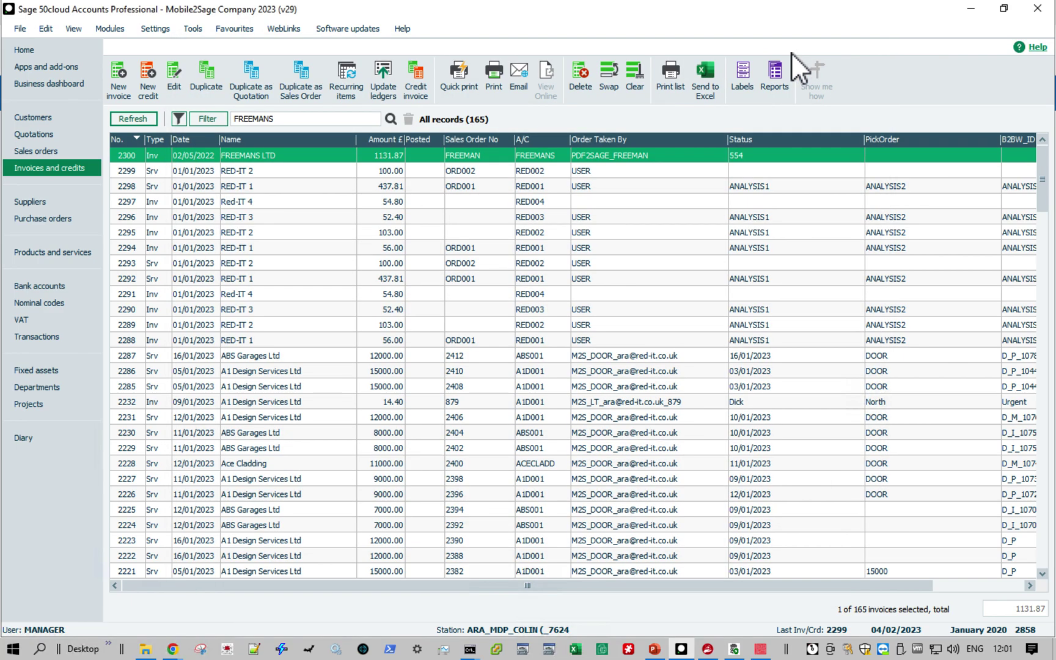
Step: Review the Sage 50 KPI Dashboard's Top 5 Credits gauges and pie chart values
click(761, 649)
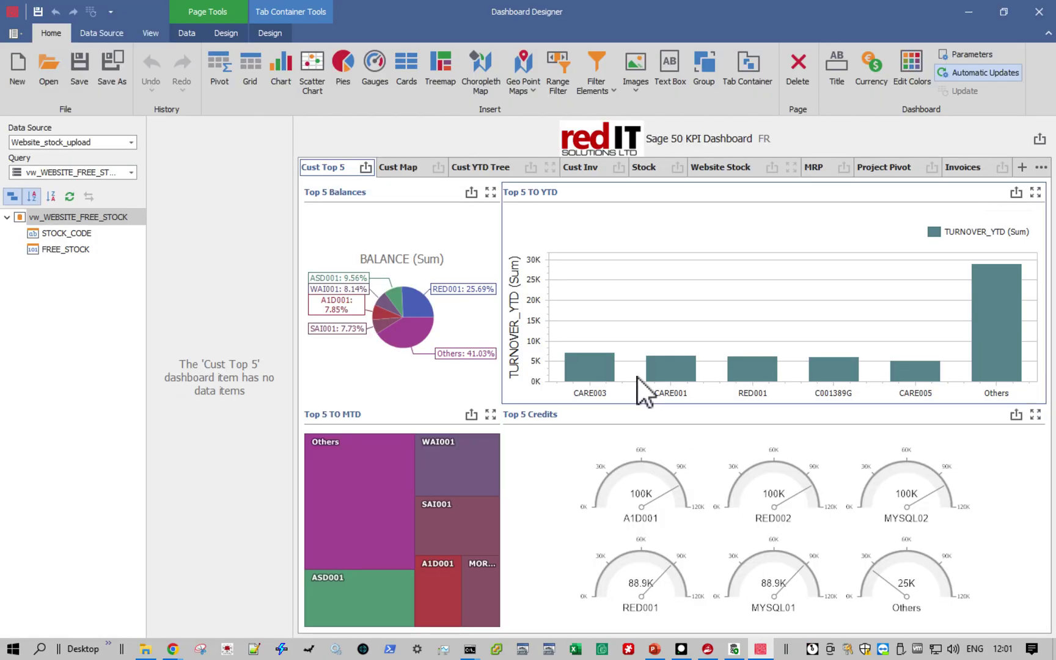
click(718, 527)
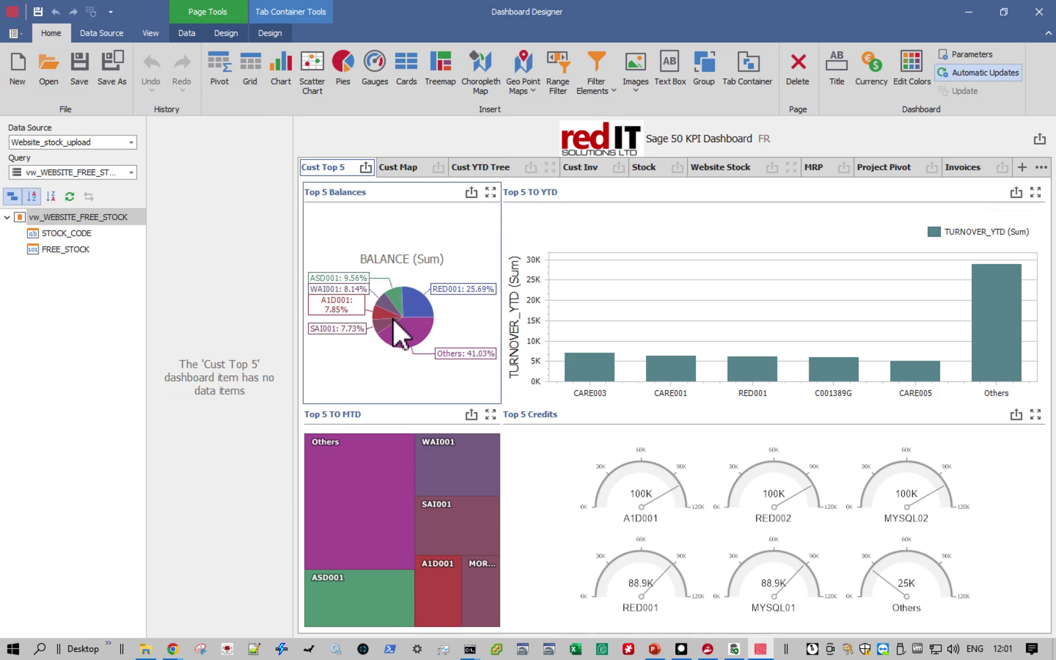
mouse_move(394, 321)
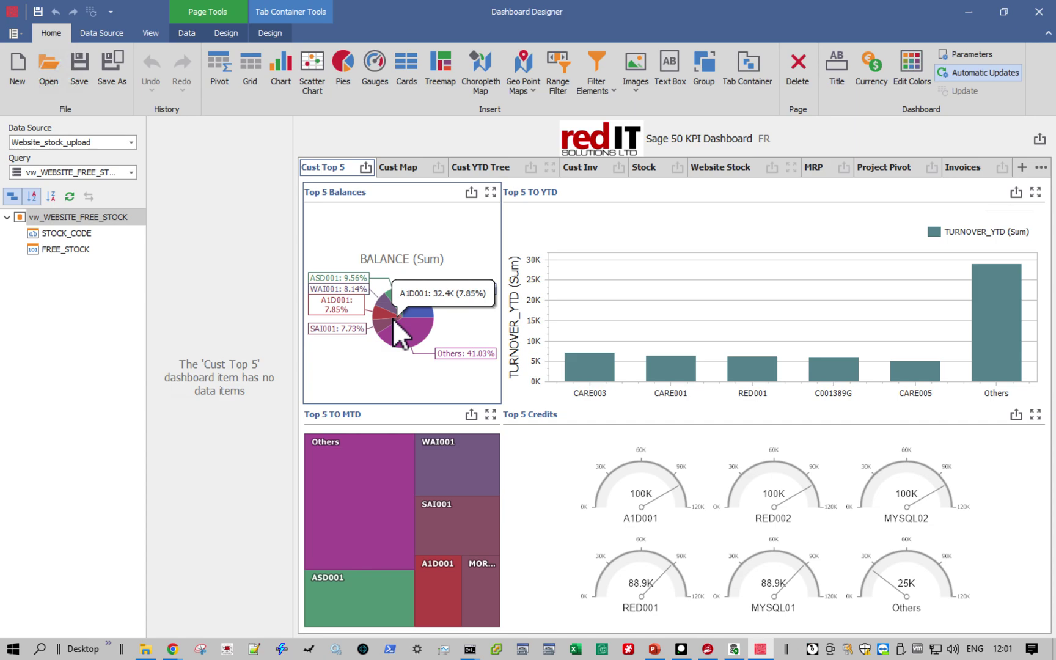
click(655, 649)
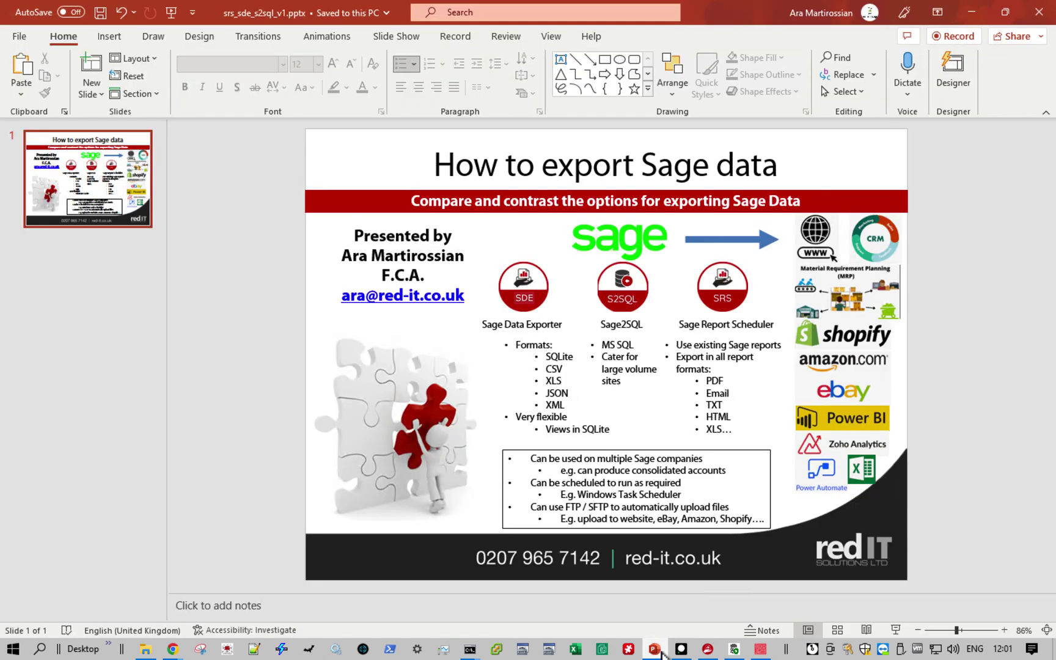